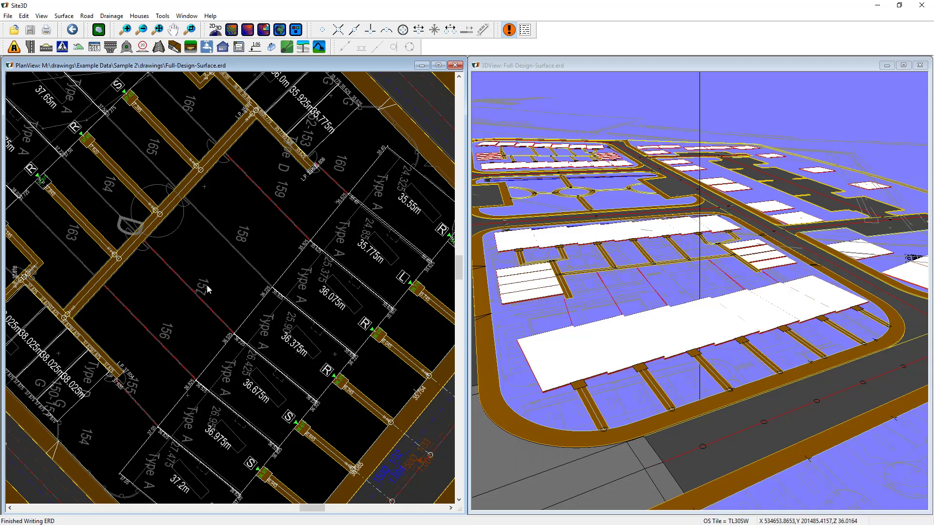
Step: Generate the final surface model for the Full-Design-Surface drawing from the Surface menu
left_click(64, 15)
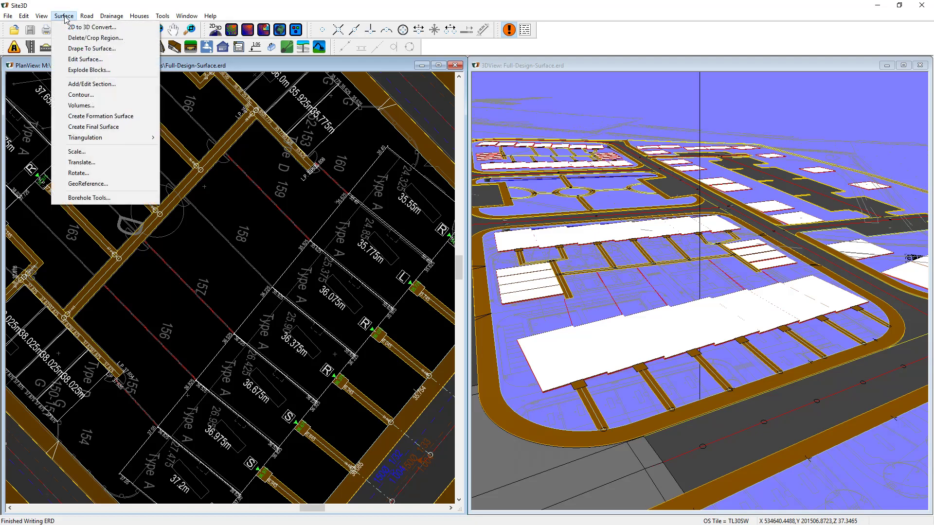
left_click(94, 127)
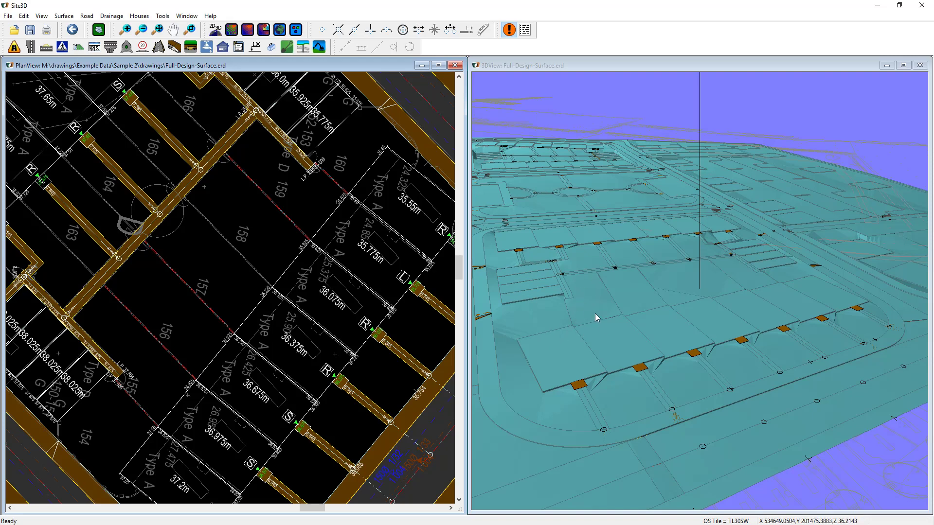
Step: Contour the Final Surface model at a 0.25 m interval with the grey/black colour default
left_click(232, 29)
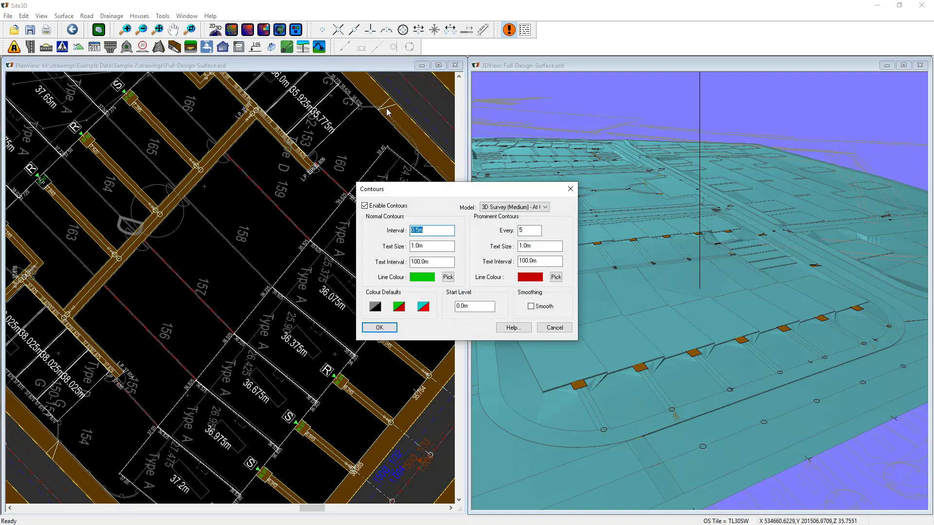
left_click(515, 208)
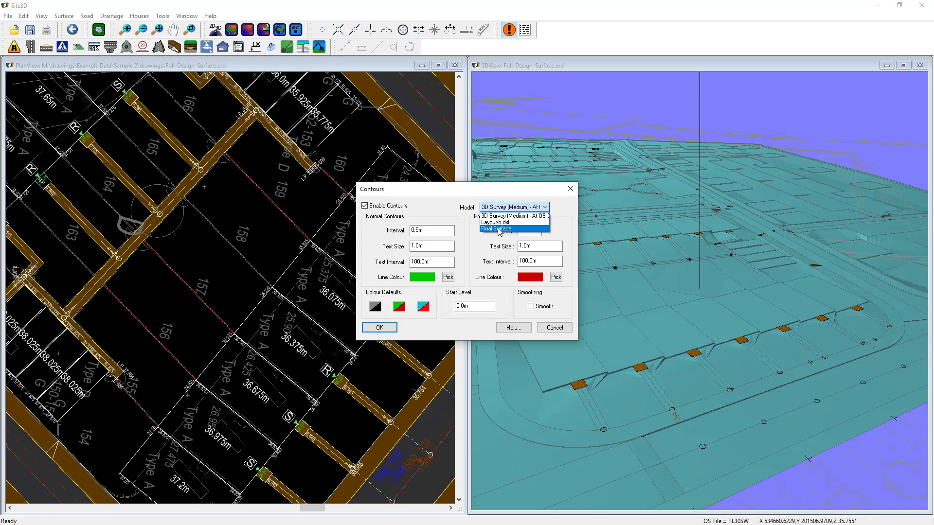
left_click(499, 231)
double_click(430, 230)
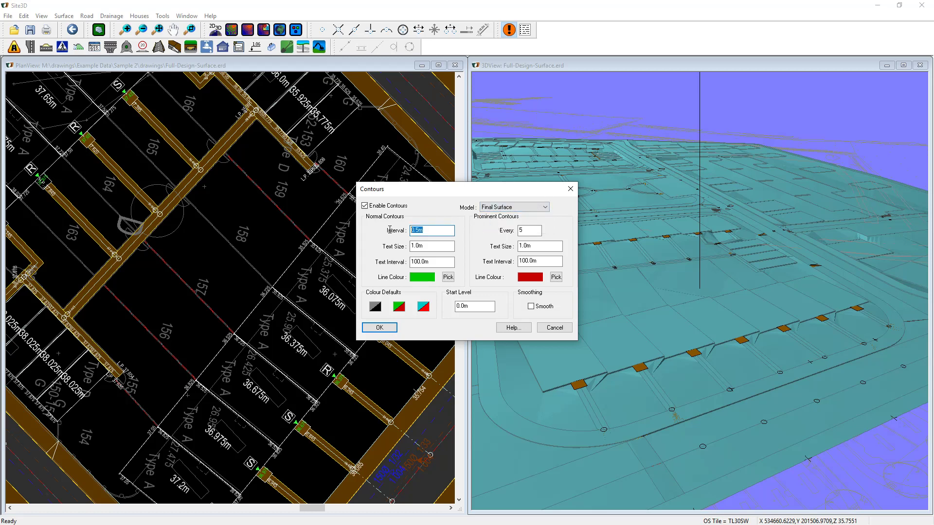
type("0.")
left_click(375, 307)
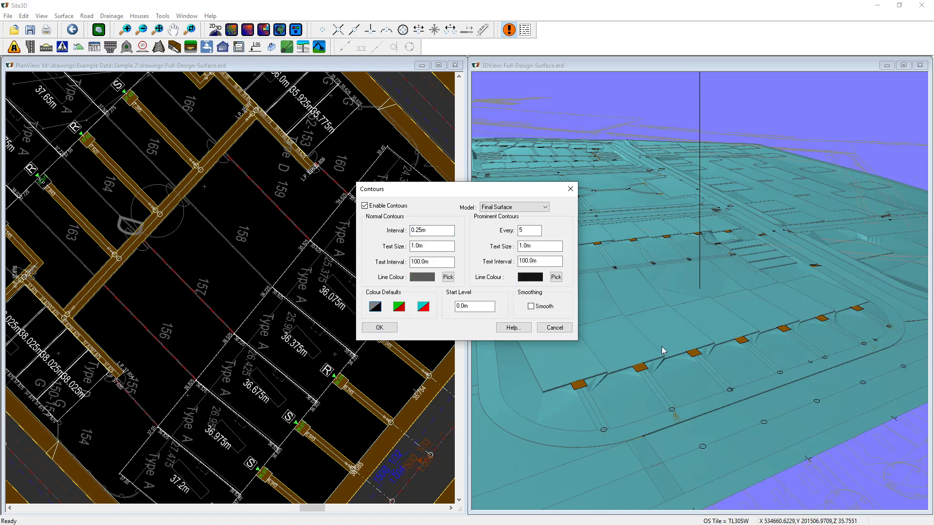
left_click(380, 329)
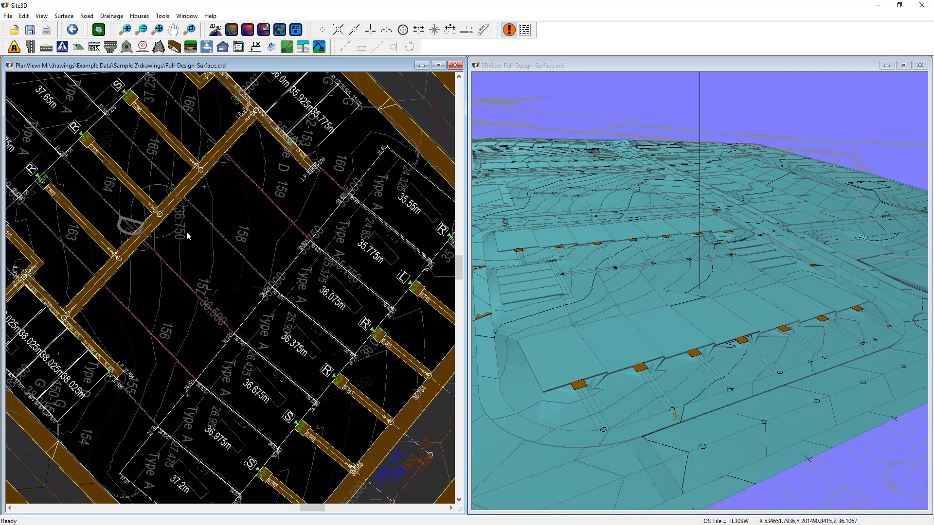
Step: Place the first spot gradient label near plot 156, reading from the Final Surface submodel
left_click(255, 46)
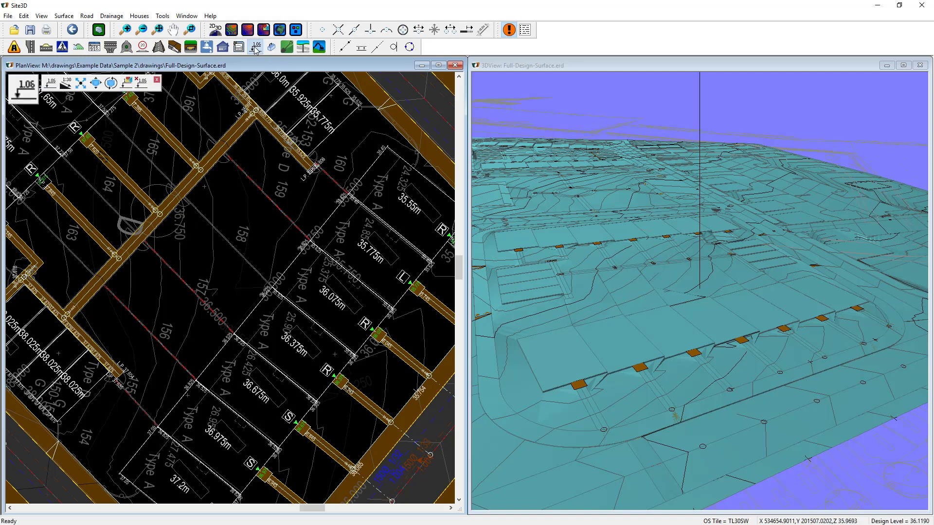
left_click(65, 84)
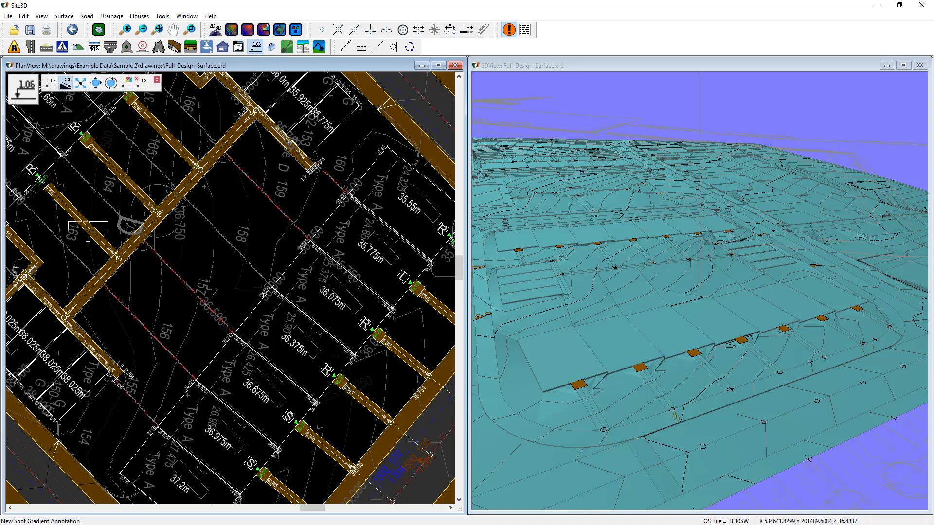
left_click(131, 356)
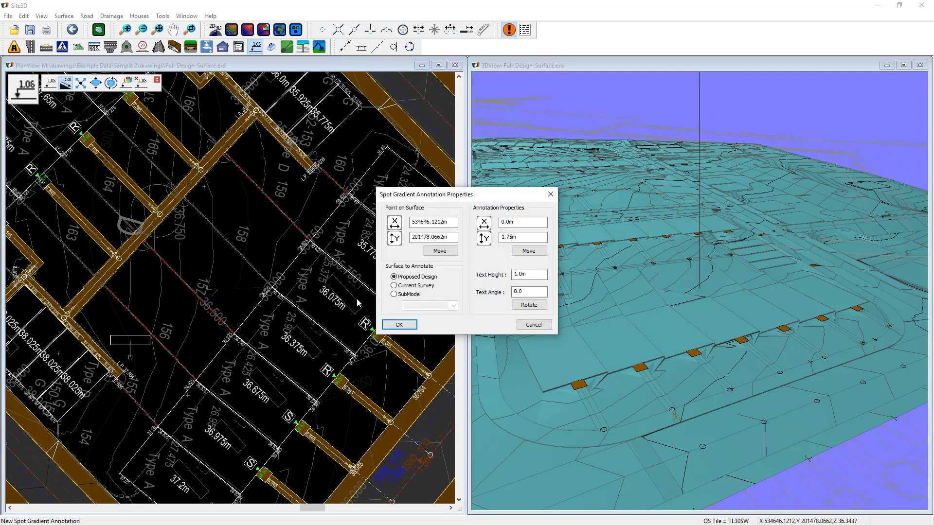
left_click(394, 294)
left_click(453, 305)
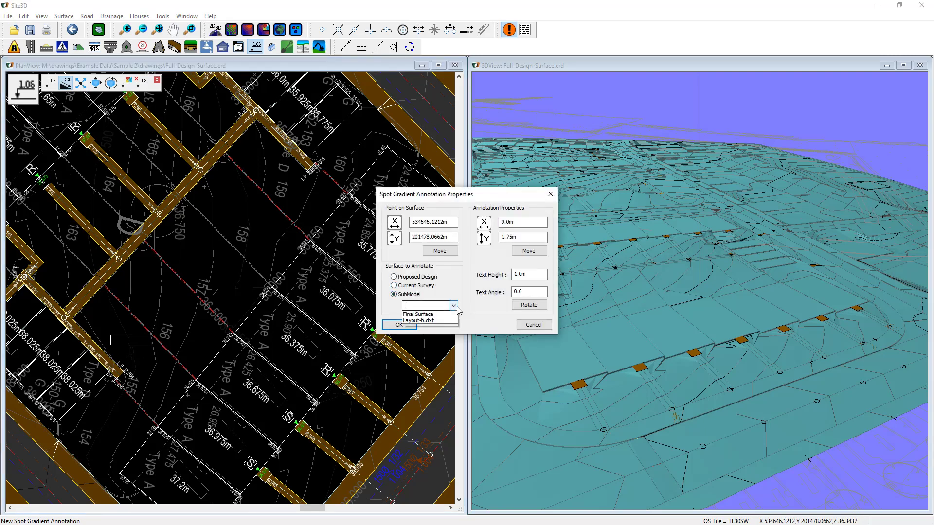
left_click(418, 321)
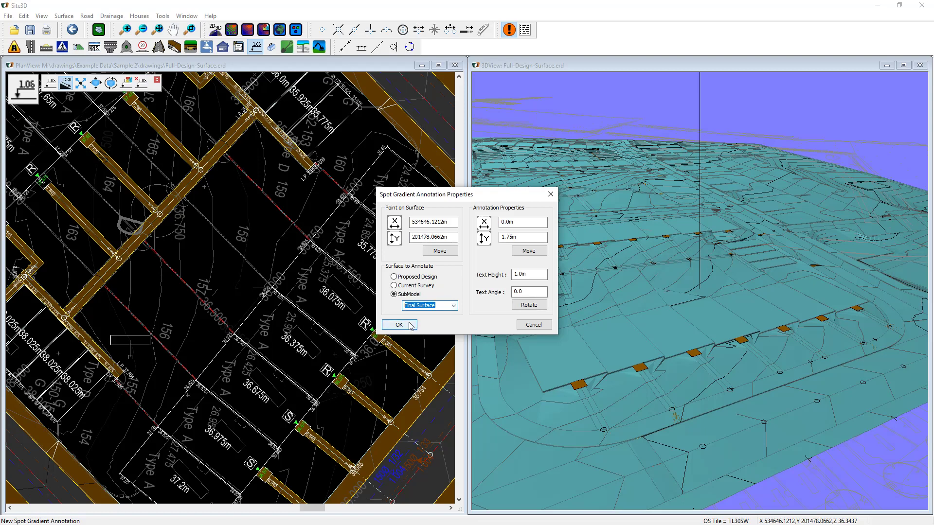
left_click(400, 326)
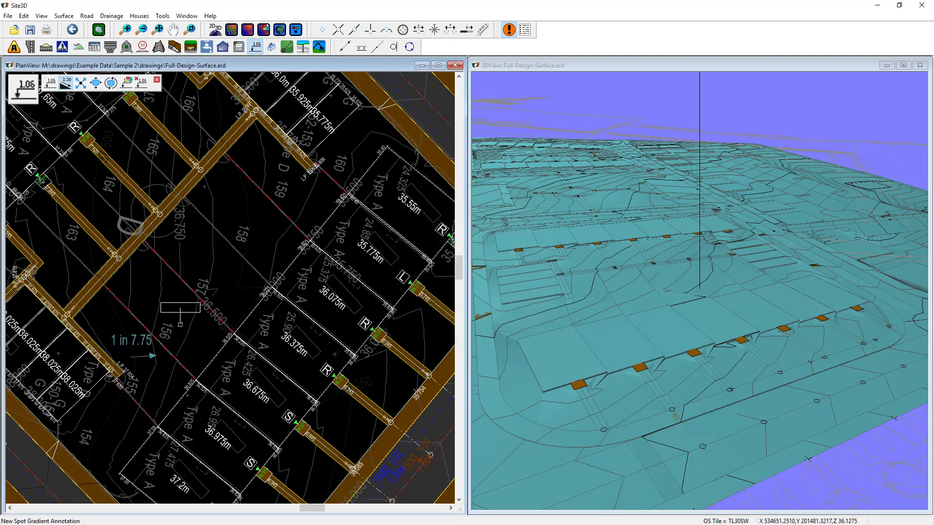
Step: Add gradient labels on plots 157, 158 (twice), 159, 160 and 154, then quit the command
left_click(170, 310)
left_click(210, 261)
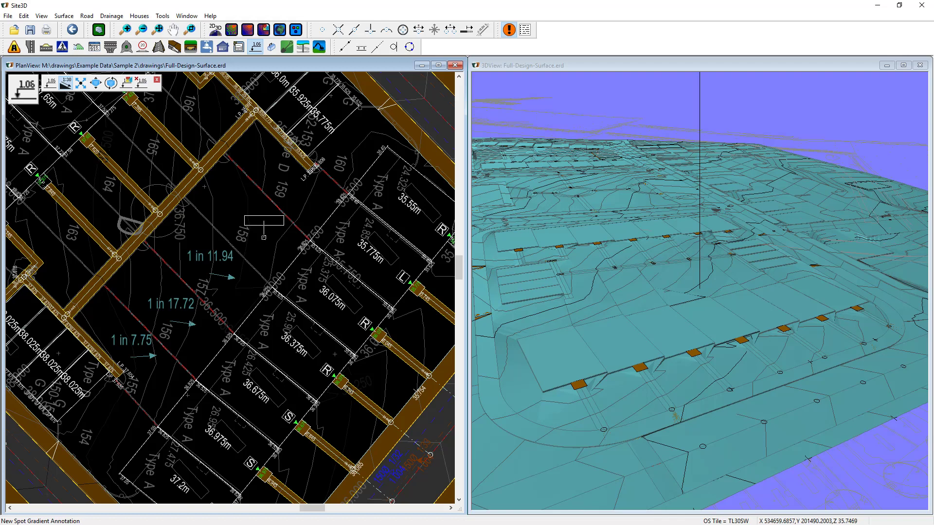
left_click(248, 219)
left_click(291, 187)
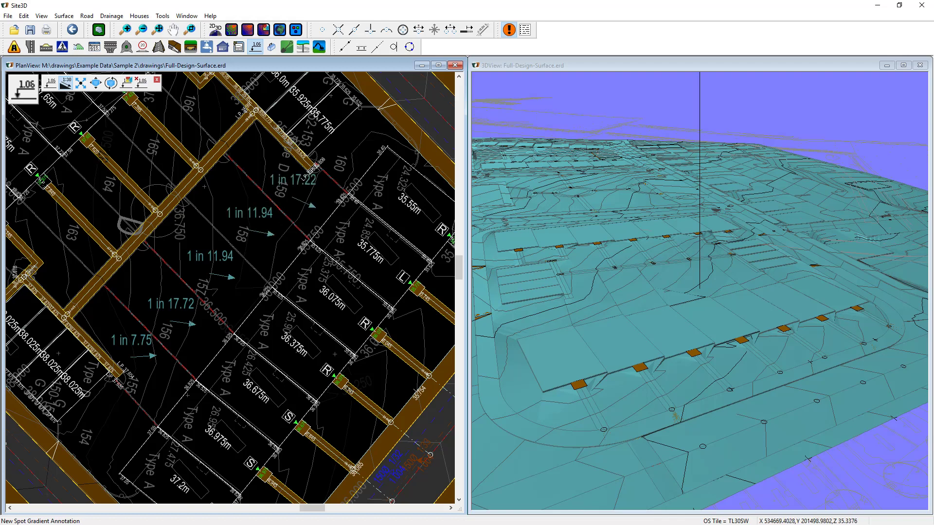
left_click(358, 162)
left_click(117, 435)
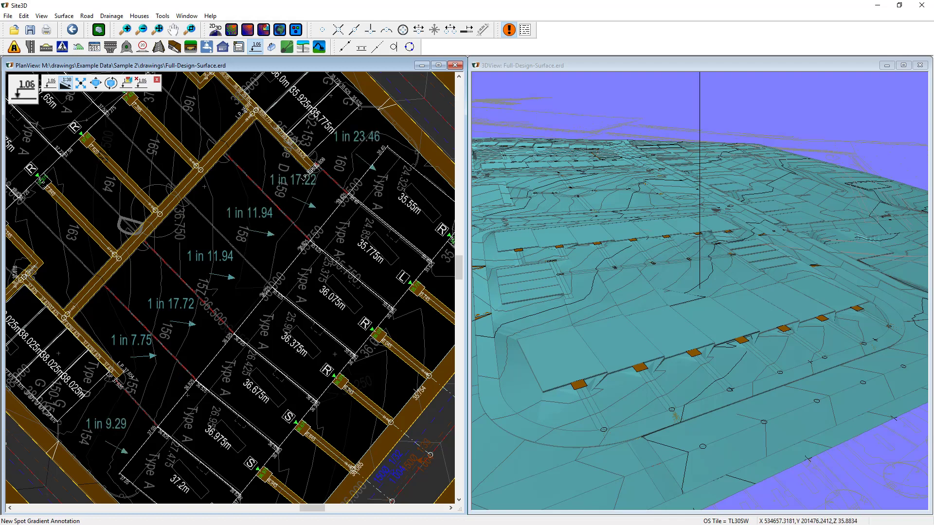
right_click(190, 343)
left_click(192, 357)
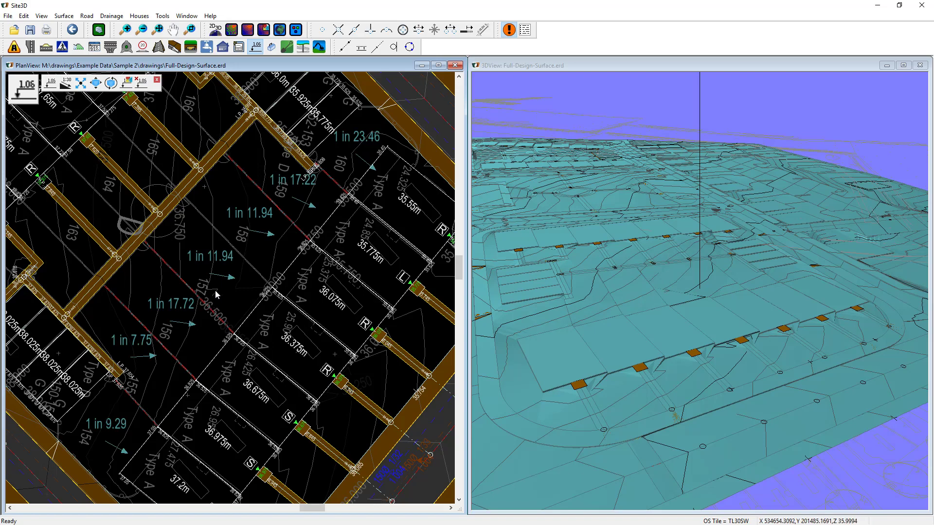
Step: Orbit the 3D view down onto the plots and switch to the Centreline tools
left_click_drag(666, 344, 699, 331)
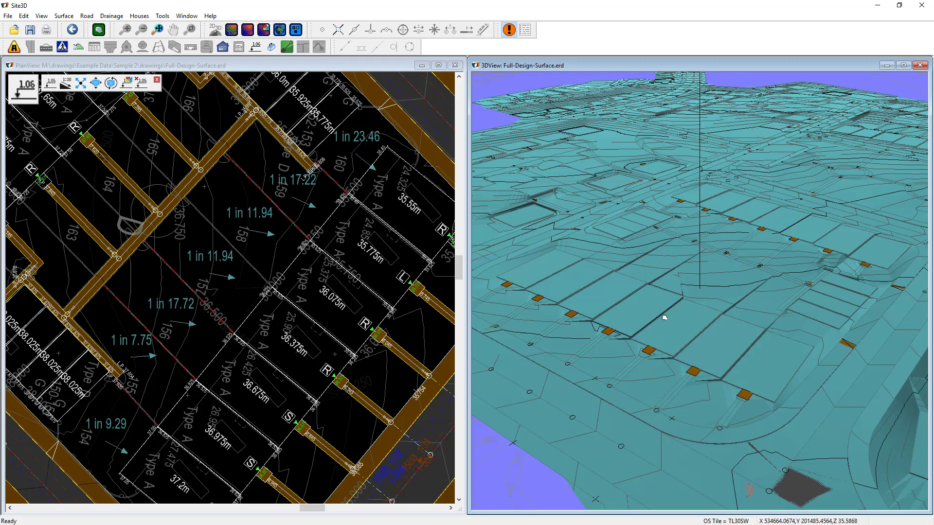
left_click_drag(688, 317, 665, 322)
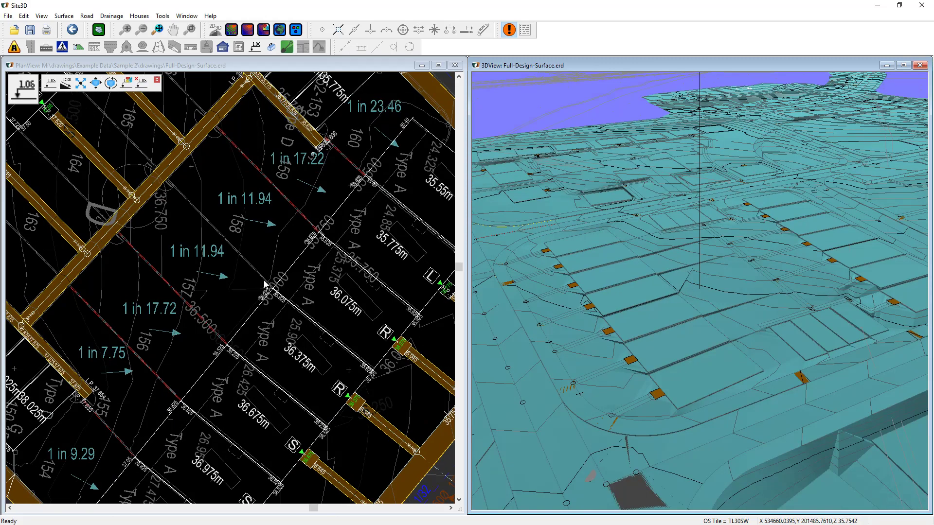
scroll(276, 292, "up", 3)
scroll(248, 270, "up", 2)
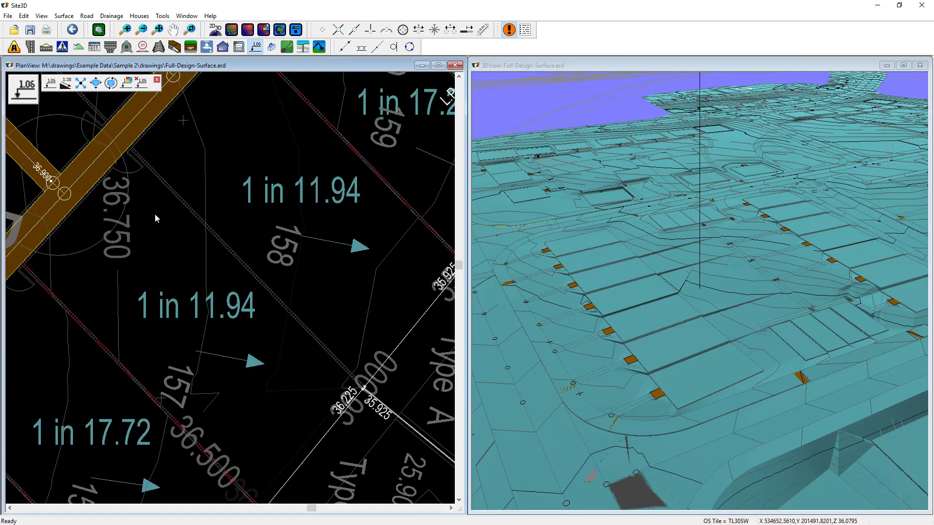
left_click(14, 47)
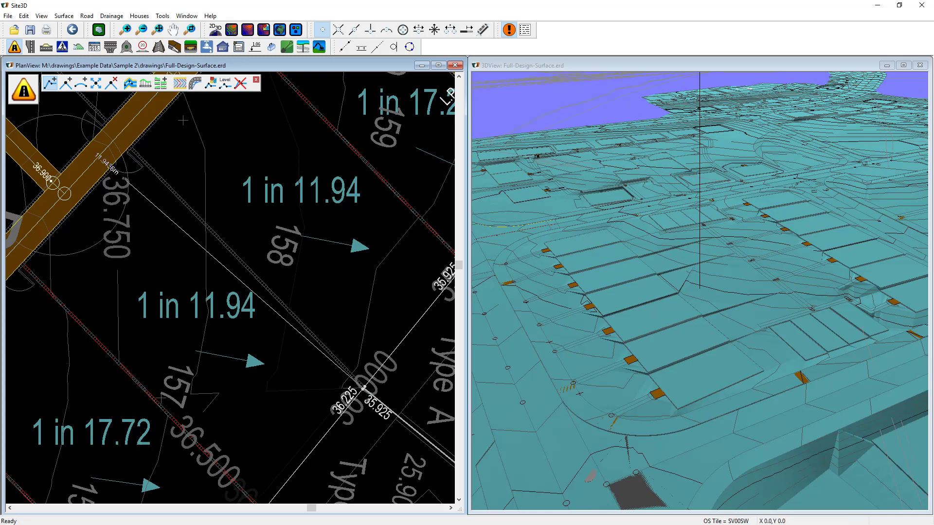
scroll(184, 121, "up", 3)
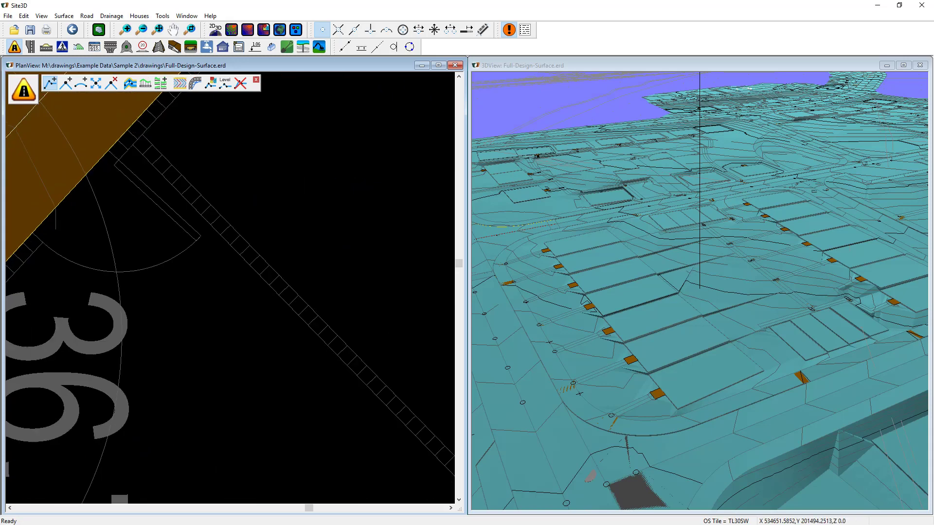
scroll(184, 121, "down", 4)
Step: Enable snapping to arcs for the new line and shift the plan across the plots
right_click(156, 267)
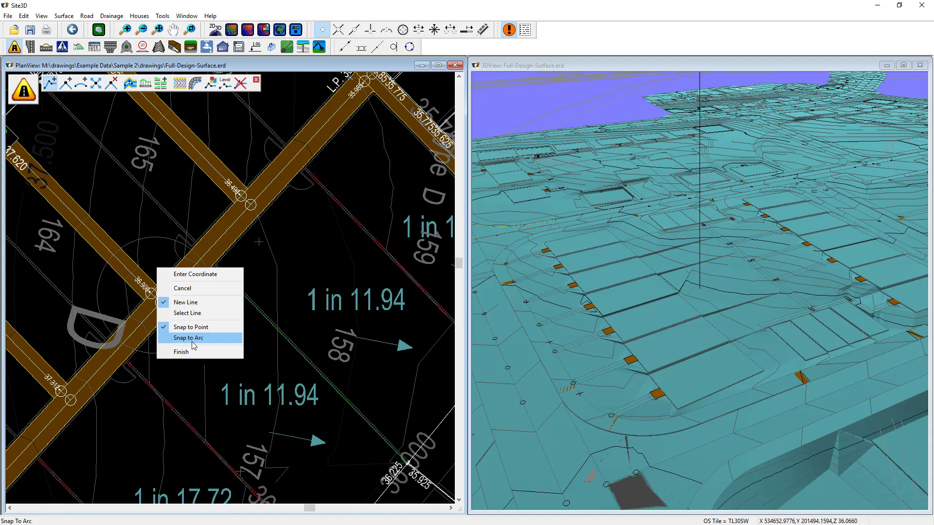
left_click(190, 339)
left_click_drag(219, 240, 174, 166)
Step: Trace a new centreline along the plot boundary to the road near 36.750, finishing it among the house plots
left_click(49, 82)
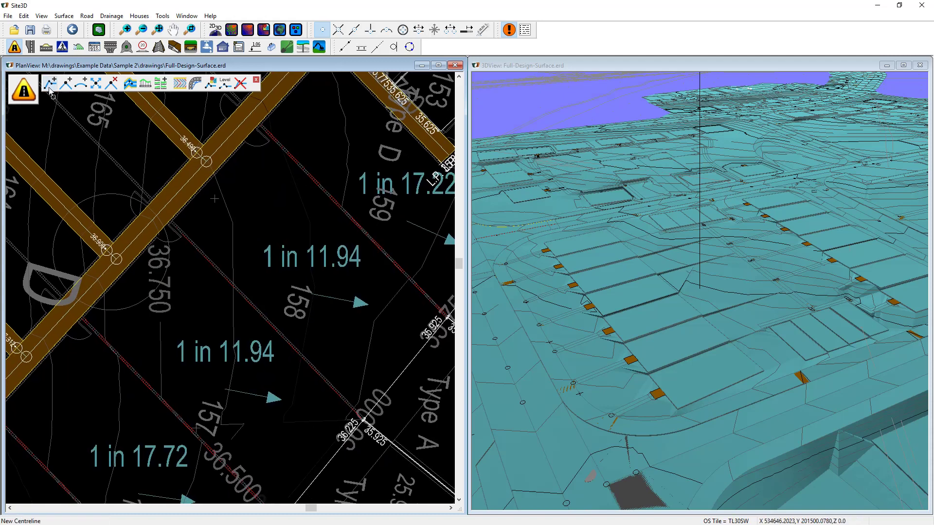
scroll(351, 416, "up", 4)
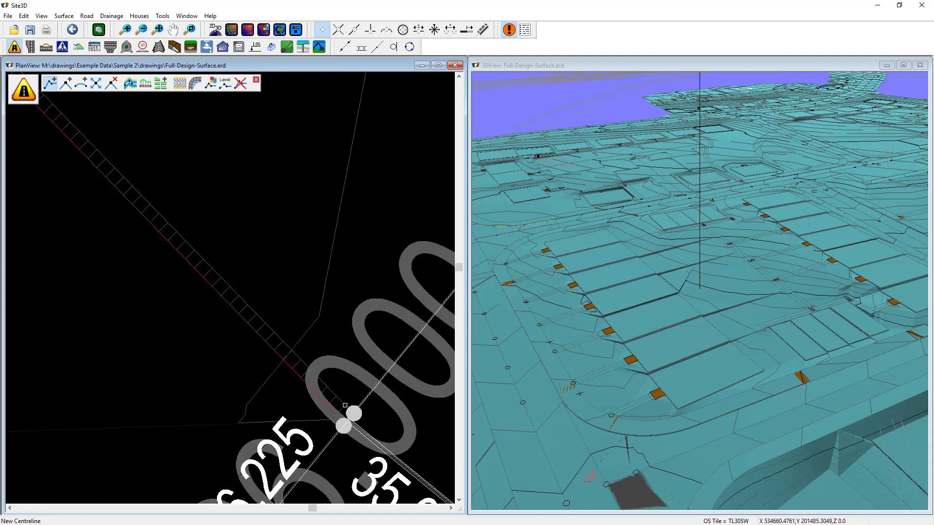
left_click_drag(352, 416, 219, 240)
left_click_drag(292, 365, 219, 218)
left_click_drag(307, 387, 146, 219)
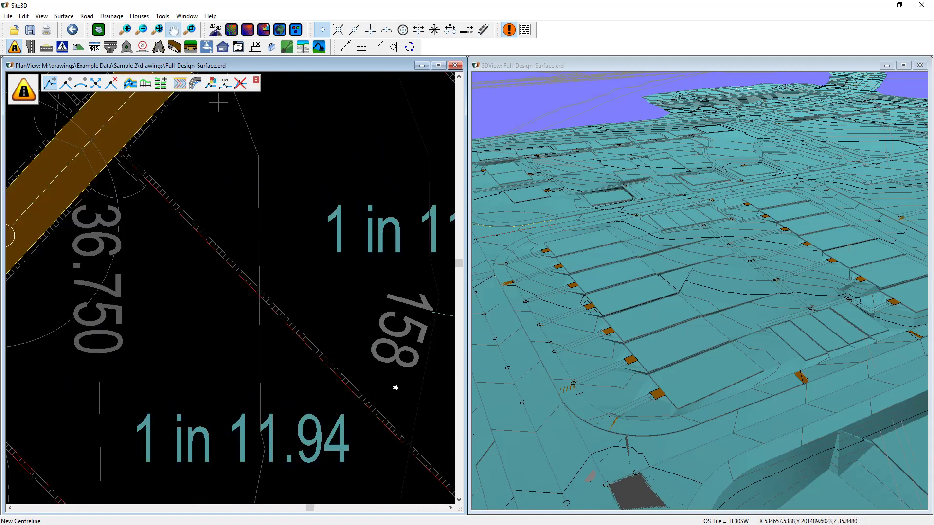
left_click_drag(306, 306, 219, 218)
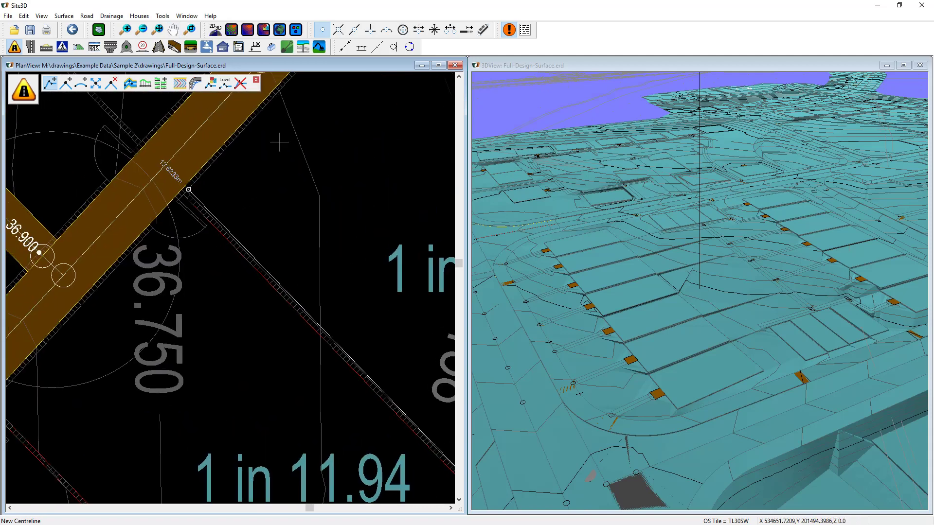
right_click(219, 206)
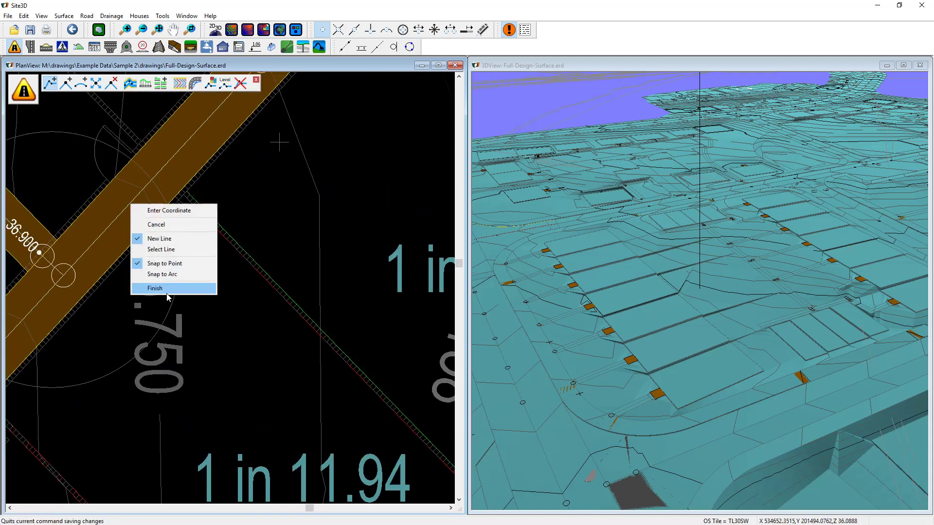
left_click(165, 289)
scroll(200, 333, "down", 3)
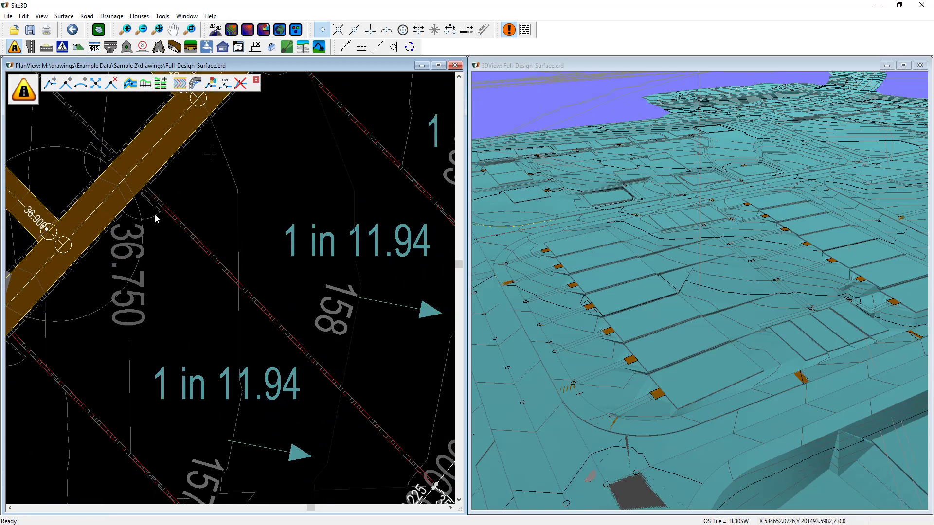
scroll(157, 228, "down", 2)
left_click_drag(157, 228, 270, 308)
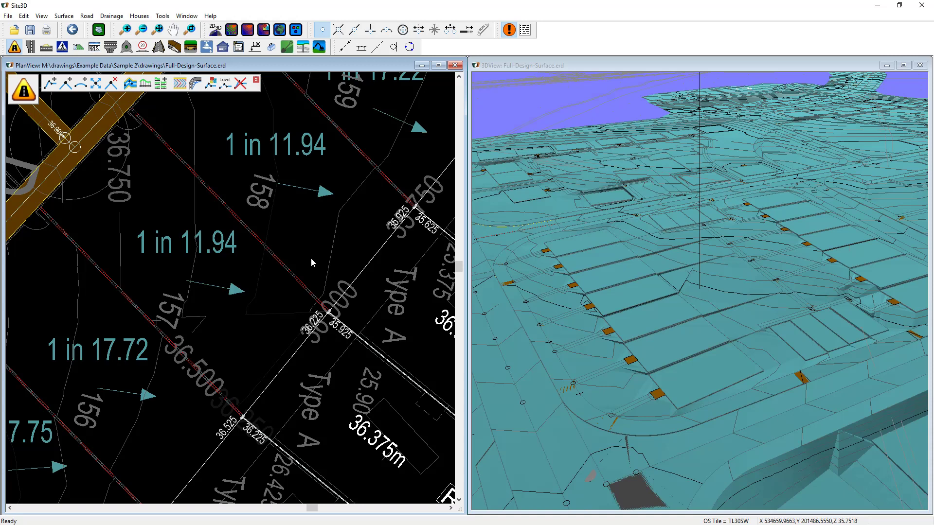
Step: Drag a design-line node in the Road 35 long section to a new level, then close the section
left_click(145, 83)
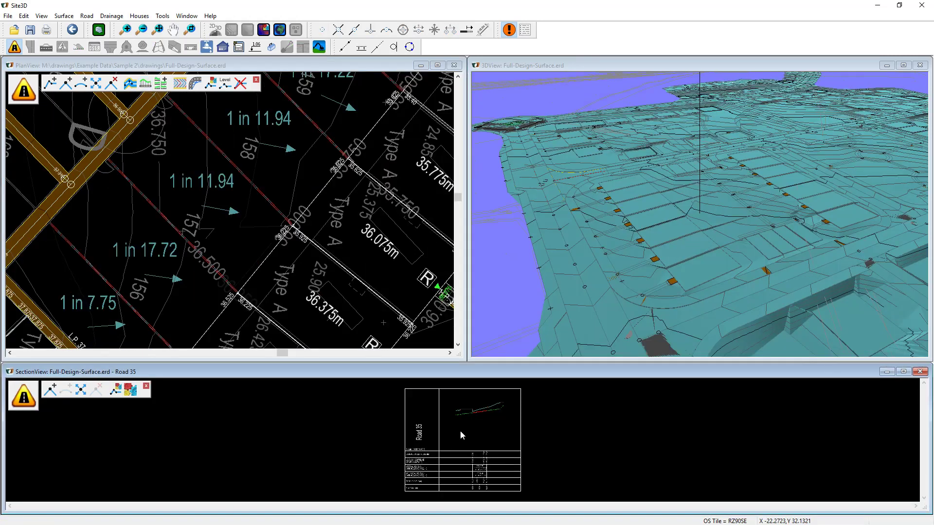
scroll(489, 413, "up", 2)
scroll(489, 414, "up", 2)
scroll(489, 414, "up", 2)
scroll(489, 414, "up", 2)
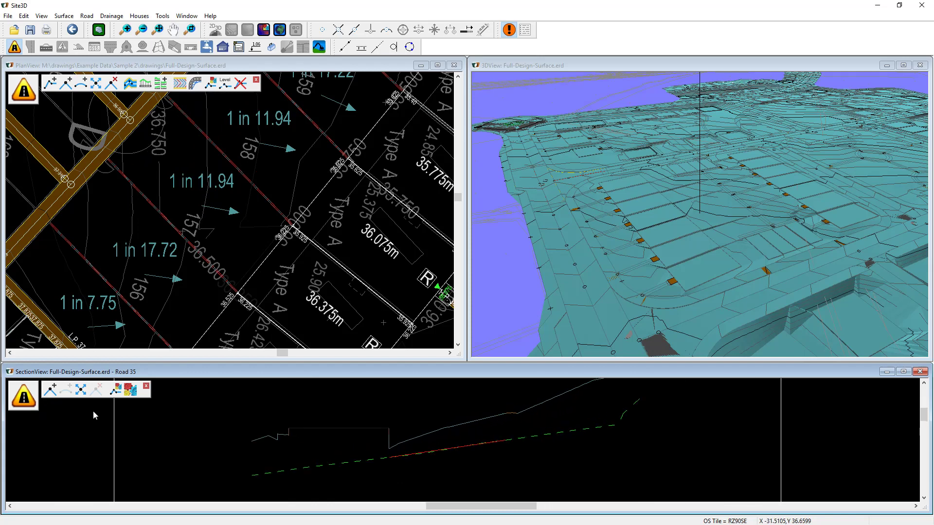
left_click(80, 390)
left_click(323, 30)
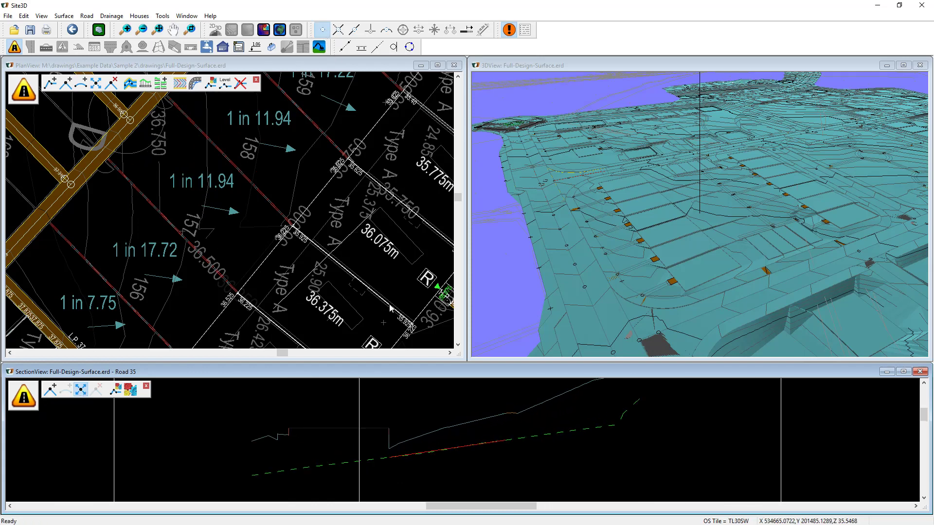
left_click(389, 453)
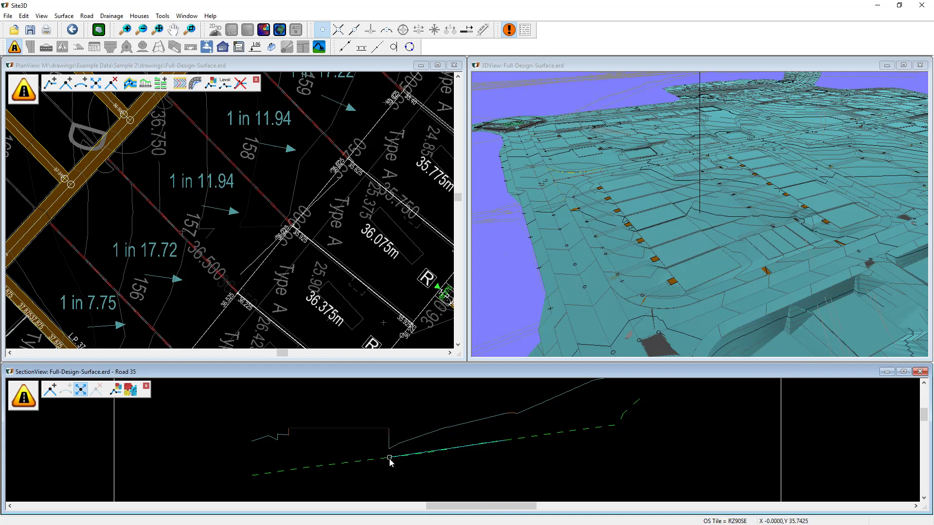
left_click_drag(390, 459, 535, 490)
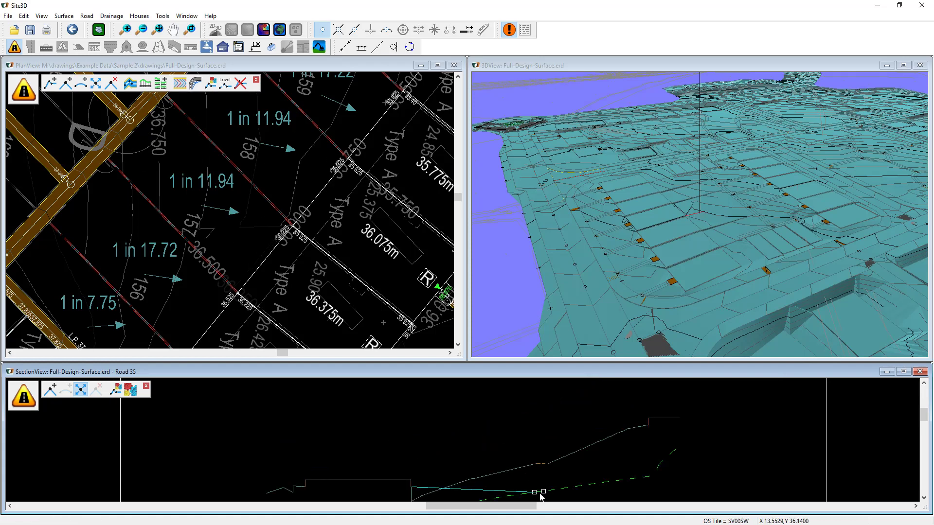
left_click(535, 491)
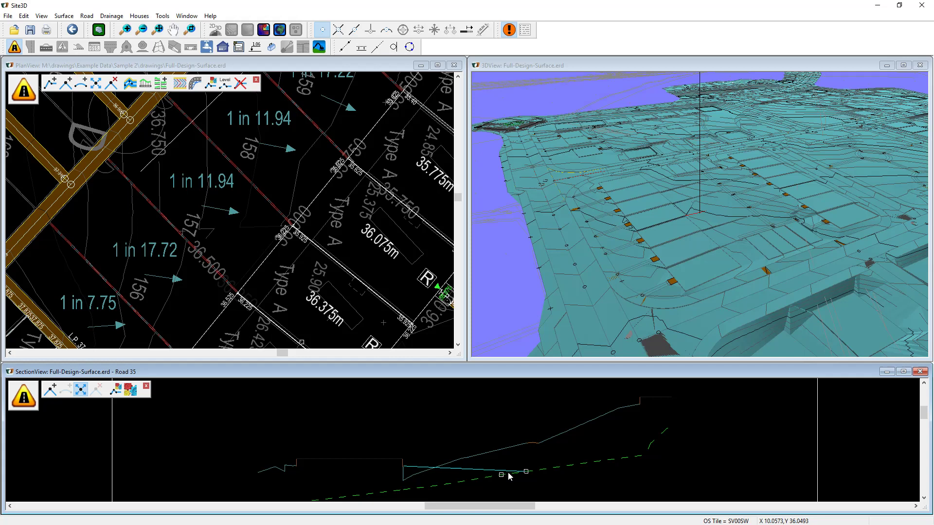
scroll(467, 452, "up", 3)
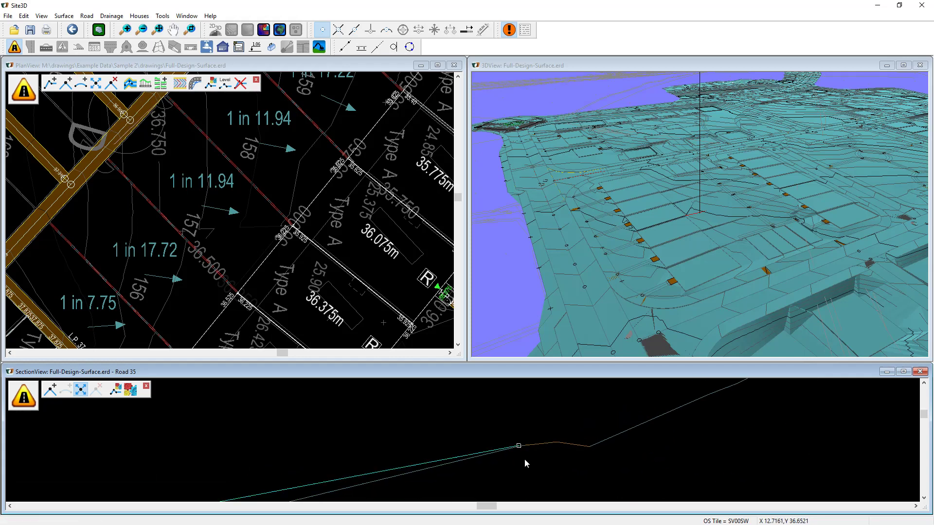
scroll(525, 461, "down", 3)
left_click(904, 371)
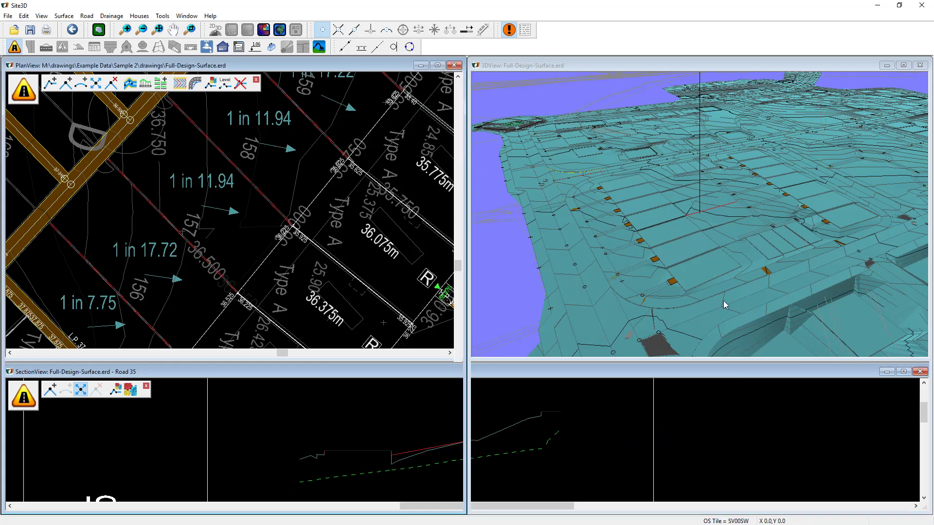
Step: Pick the second red wall line, edit its end profile node, then close the section
left_click(145, 85)
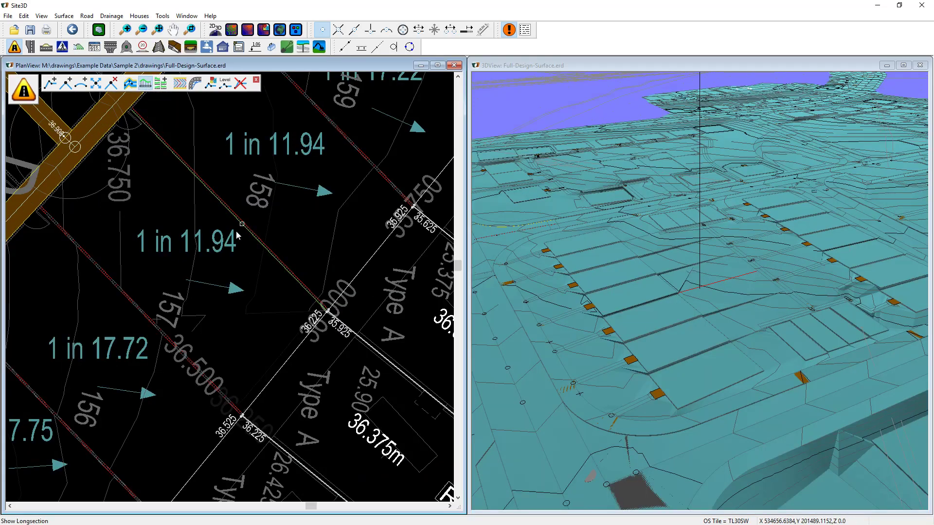
left_click(253, 220)
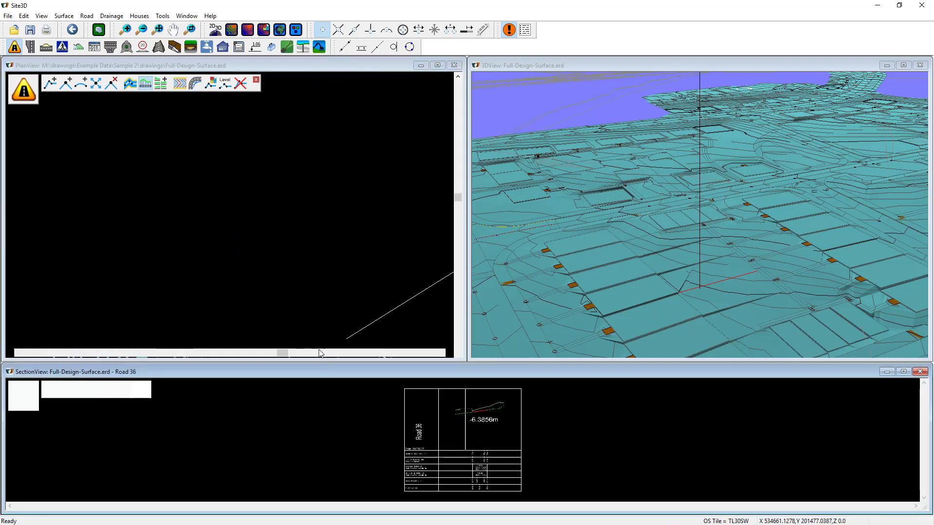
scroll(489, 421, "up", 5)
scroll(489, 422, "up", 3)
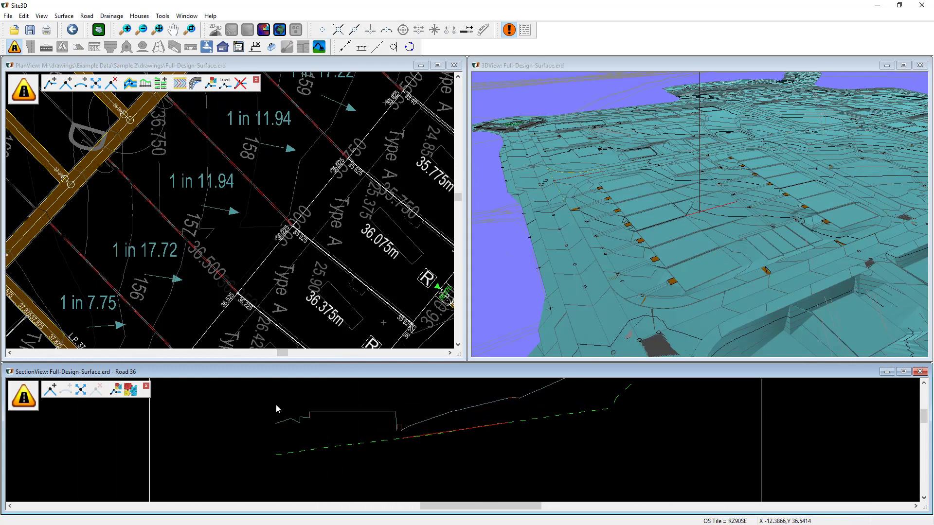
left_click(81, 390)
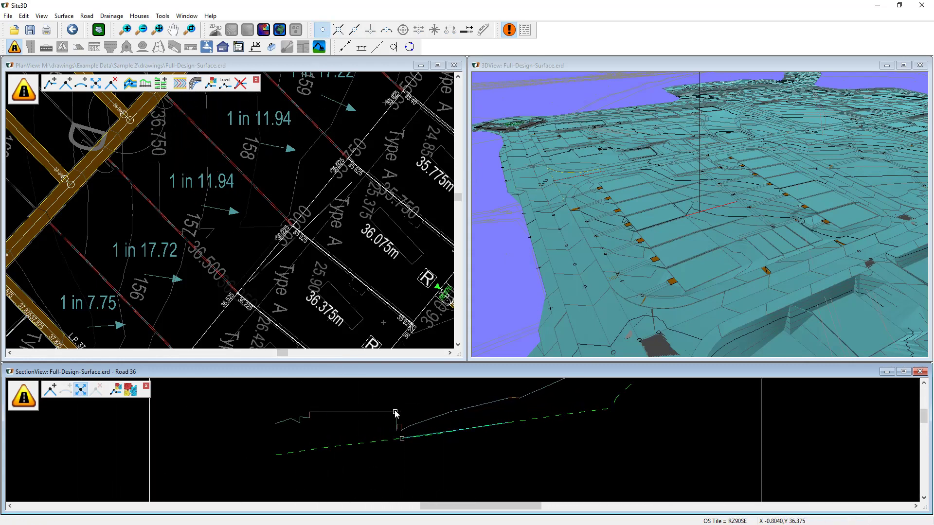
scroll(406, 456, "up", 3)
left_click(399, 459)
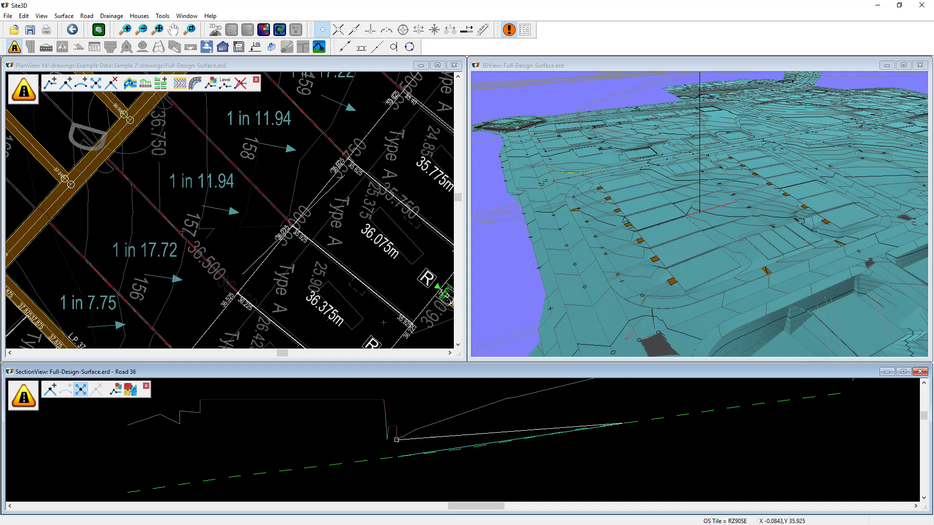
scroll(544, 454, "down", 3)
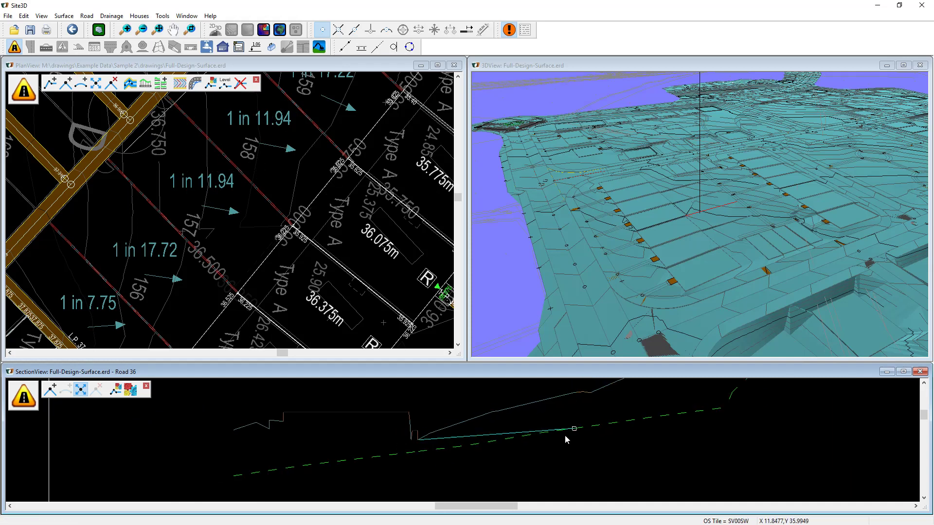
scroll(543, 454, "up", 3)
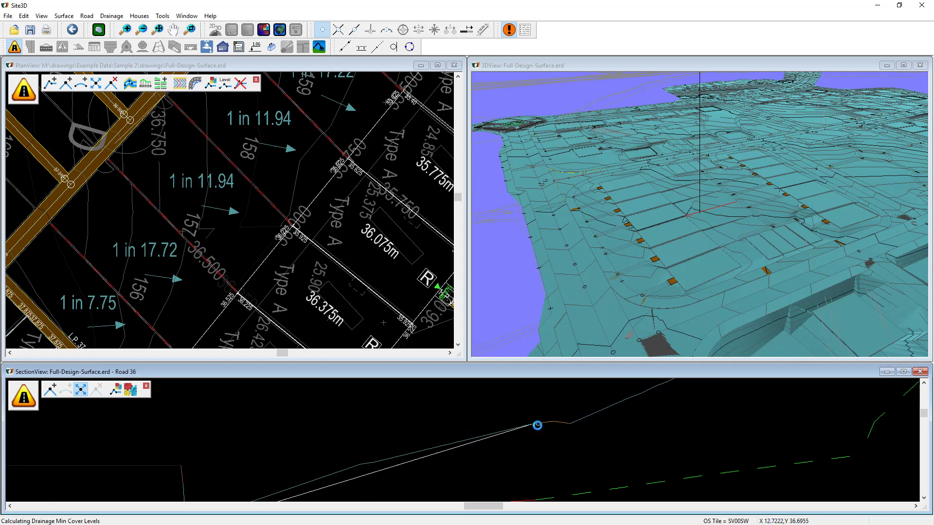
scroll(526, 454, "down", 3)
left_click(923, 374)
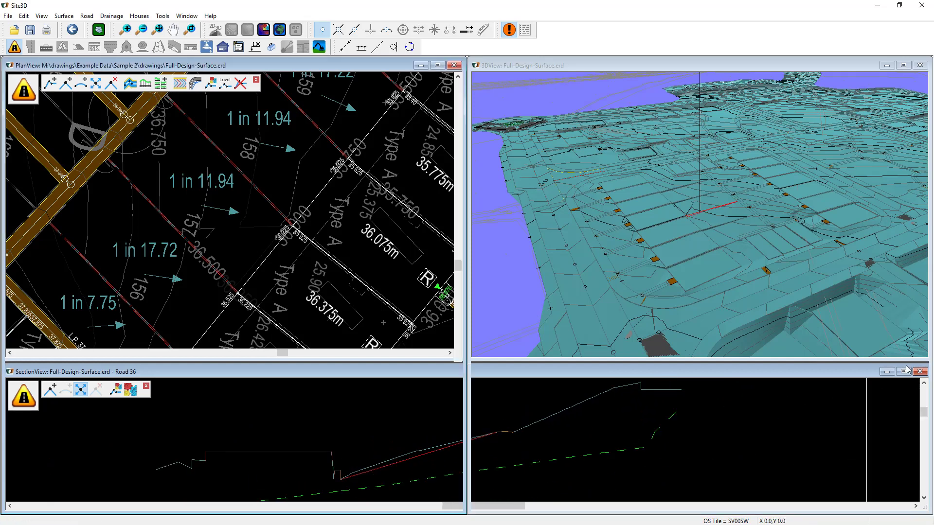
scroll(317, 251, "down", 3)
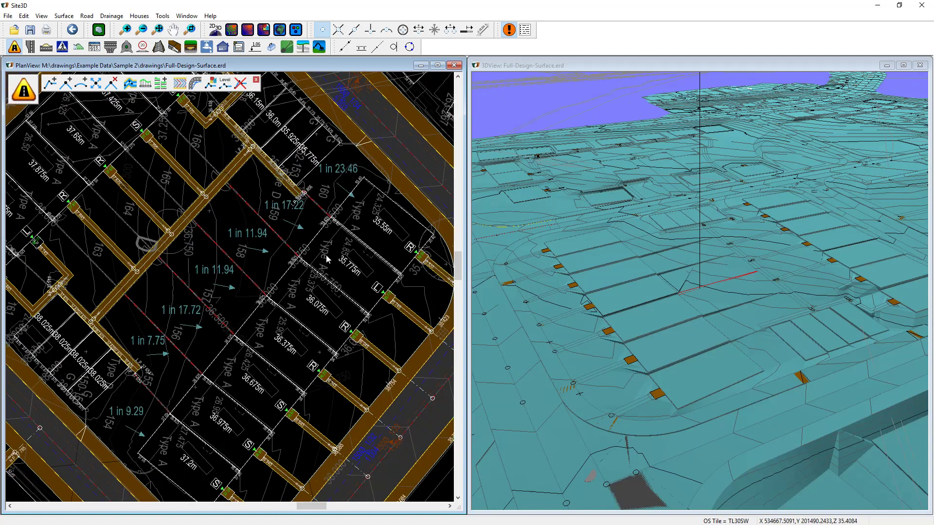
Step: Orbit the 3D view and rerun Create Final Surface, updating plot gradients to 1 in 14.42 and 1 in 19.75
middle_click_drag(704, 319, 692, 298)
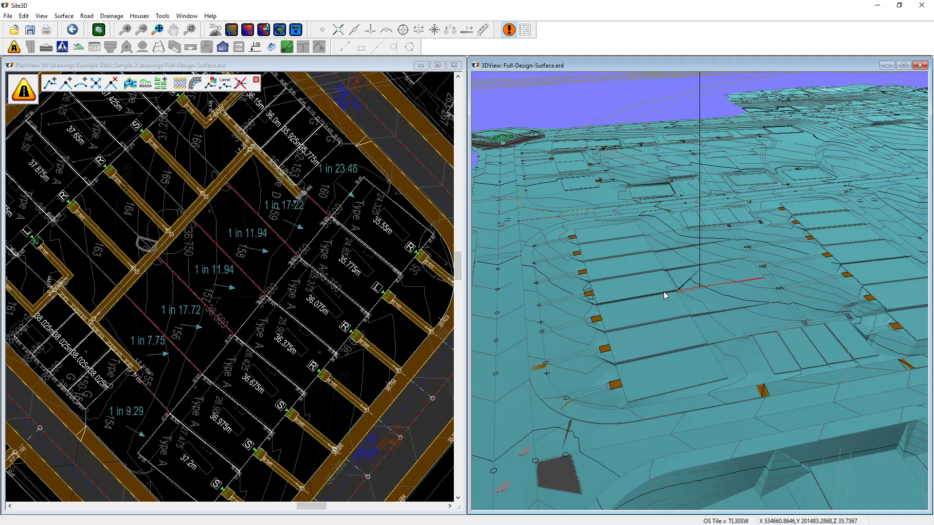
left_click(64, 16)
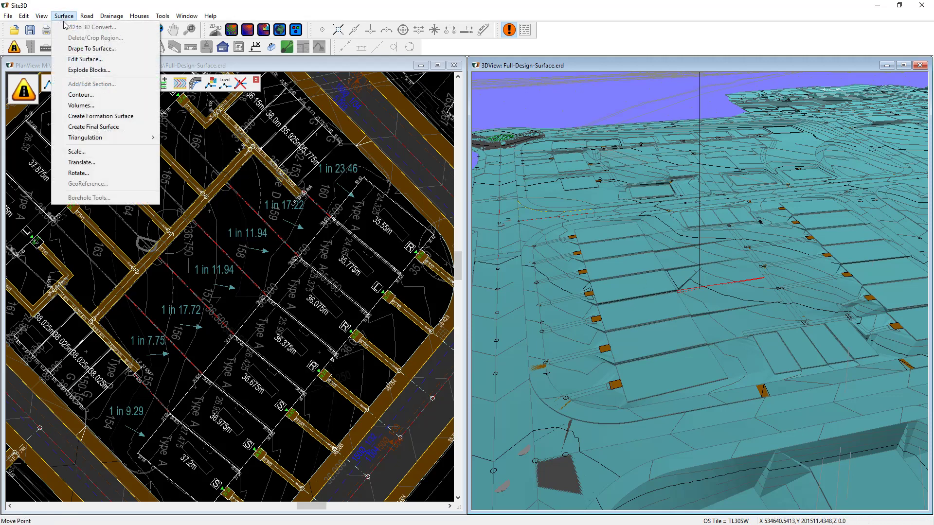
left_click(93, 127)
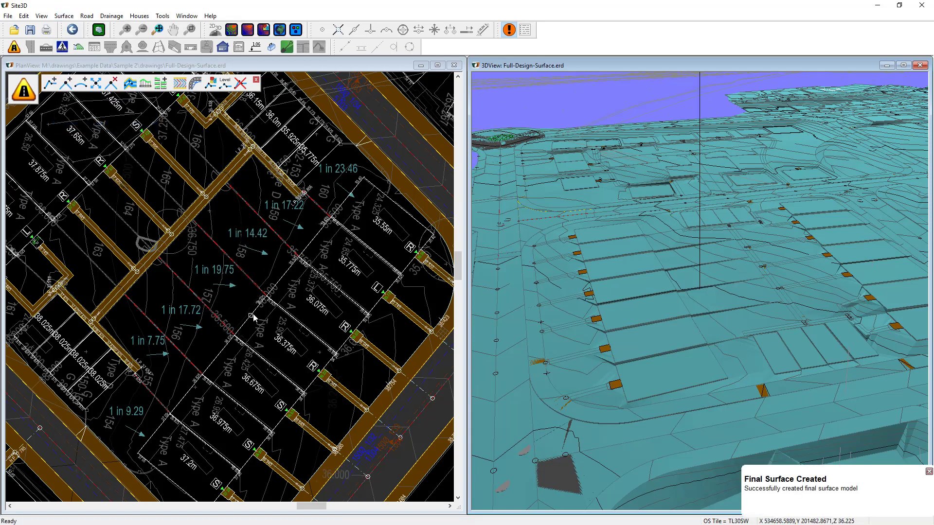
scroll(254, 317, "up", 1)
scroll(254, 312, "up", 1)
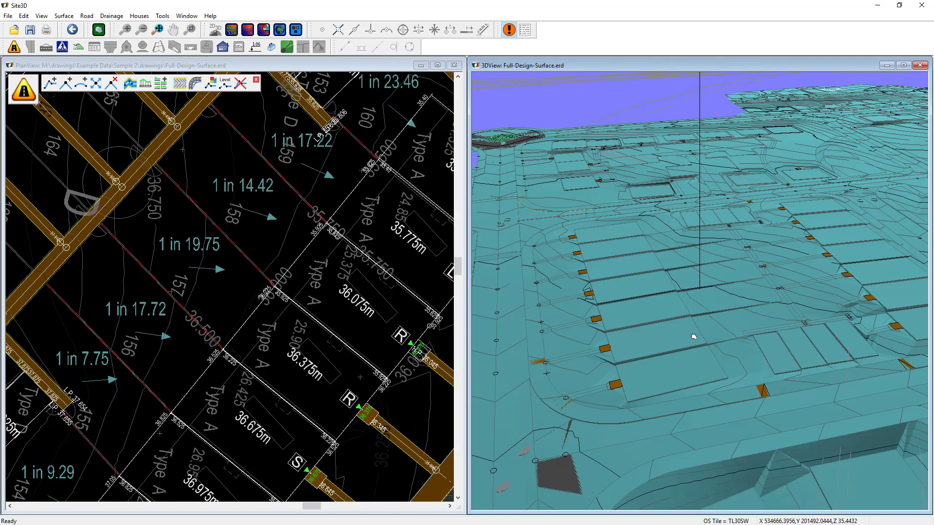
mouse_move(679, 339)
left_mouse_down()
mouse_move(690, 296)
mouse_move(671, 287)
left_mouse_up()
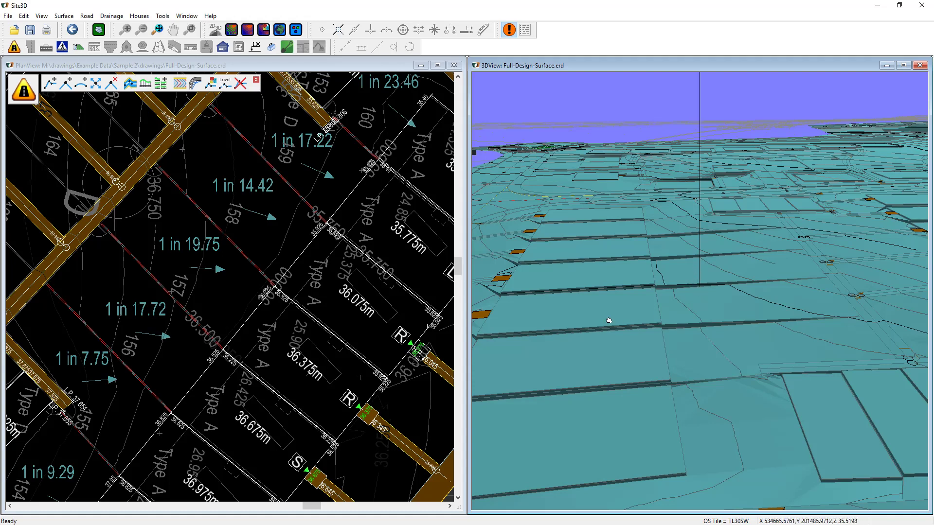
left_click_drag(694, 269, 665, 316)
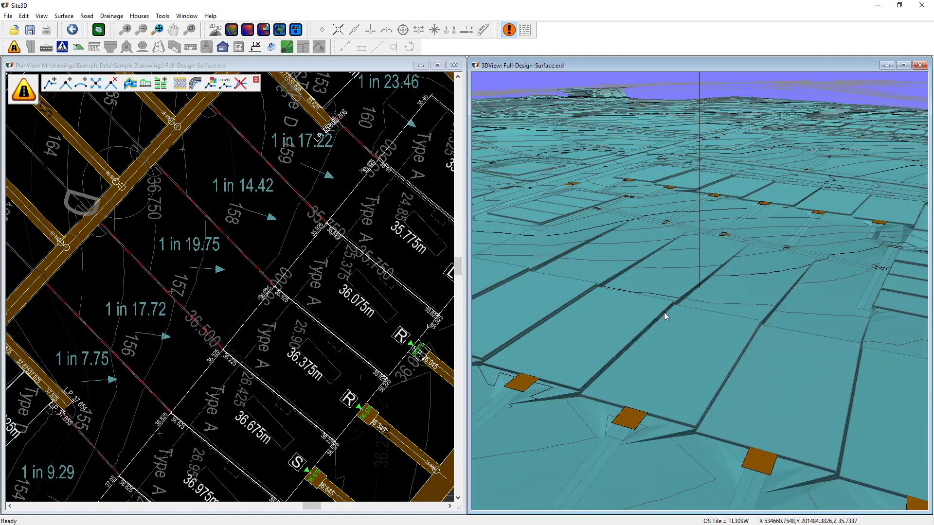